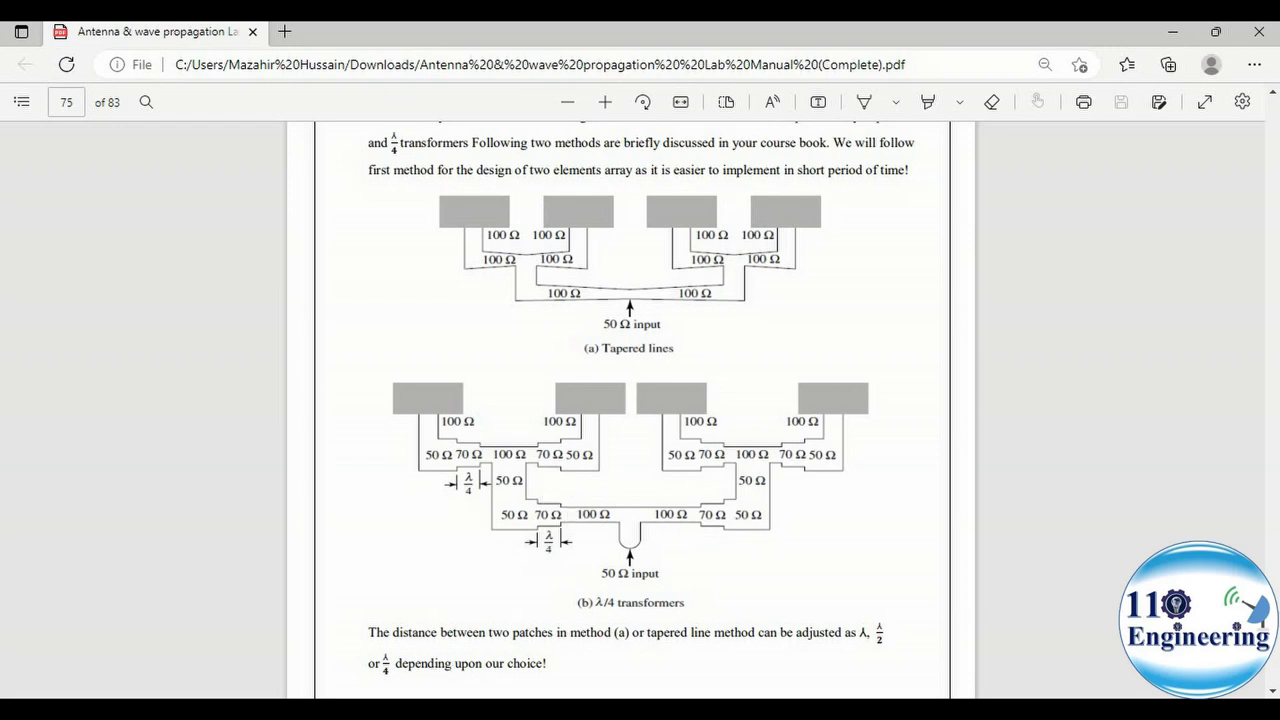
- Leave the lab manual's feed-network diagrams in Edge and bring the CST four-patch array project forward
{"action": "key", "text": "alt+Tab"}
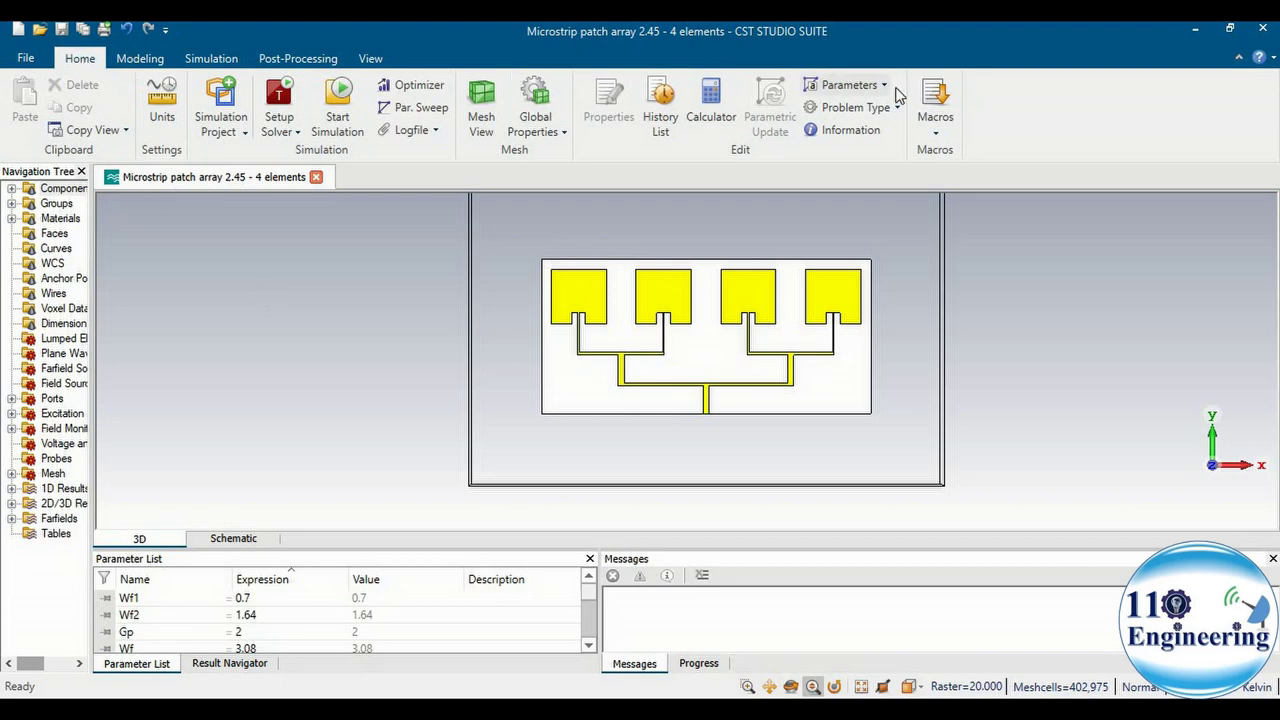
- Launch Calculate analytical Line Impedance from the Macros menu
{"action": "left_click", "coordinate": [937, 138]}
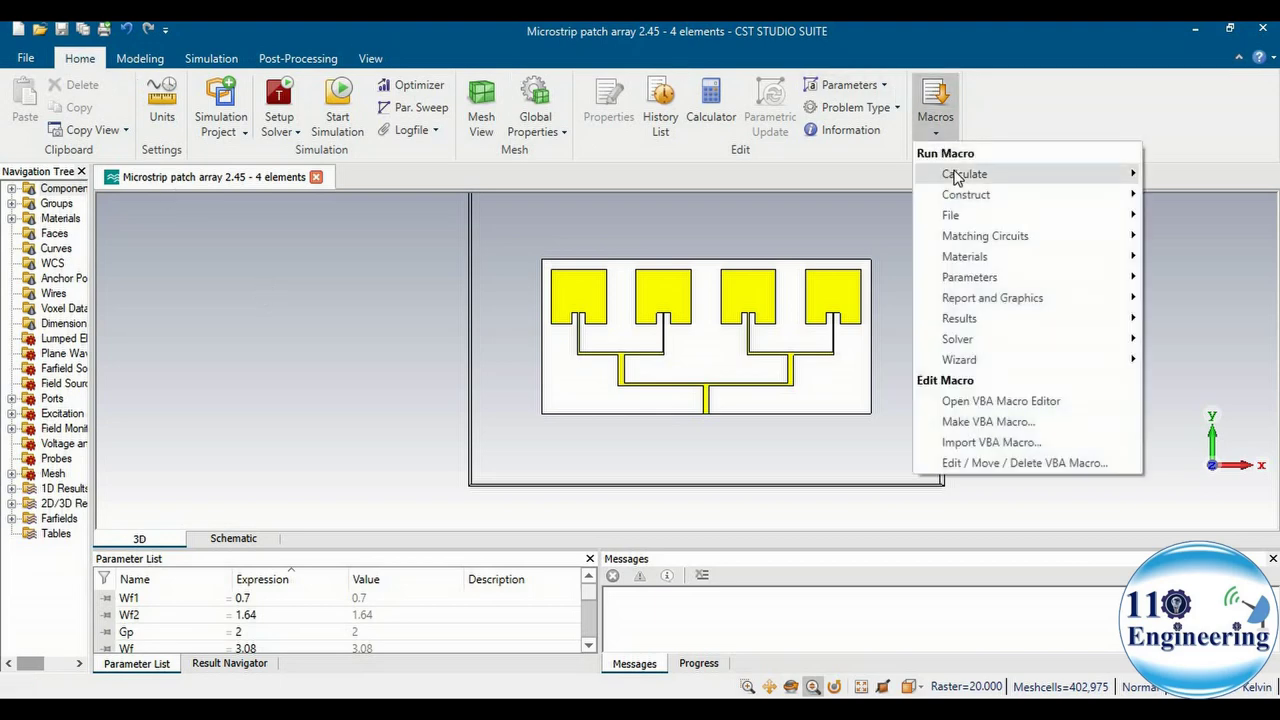
{"action": "mouse_move", "coordinate": [957, 177]}
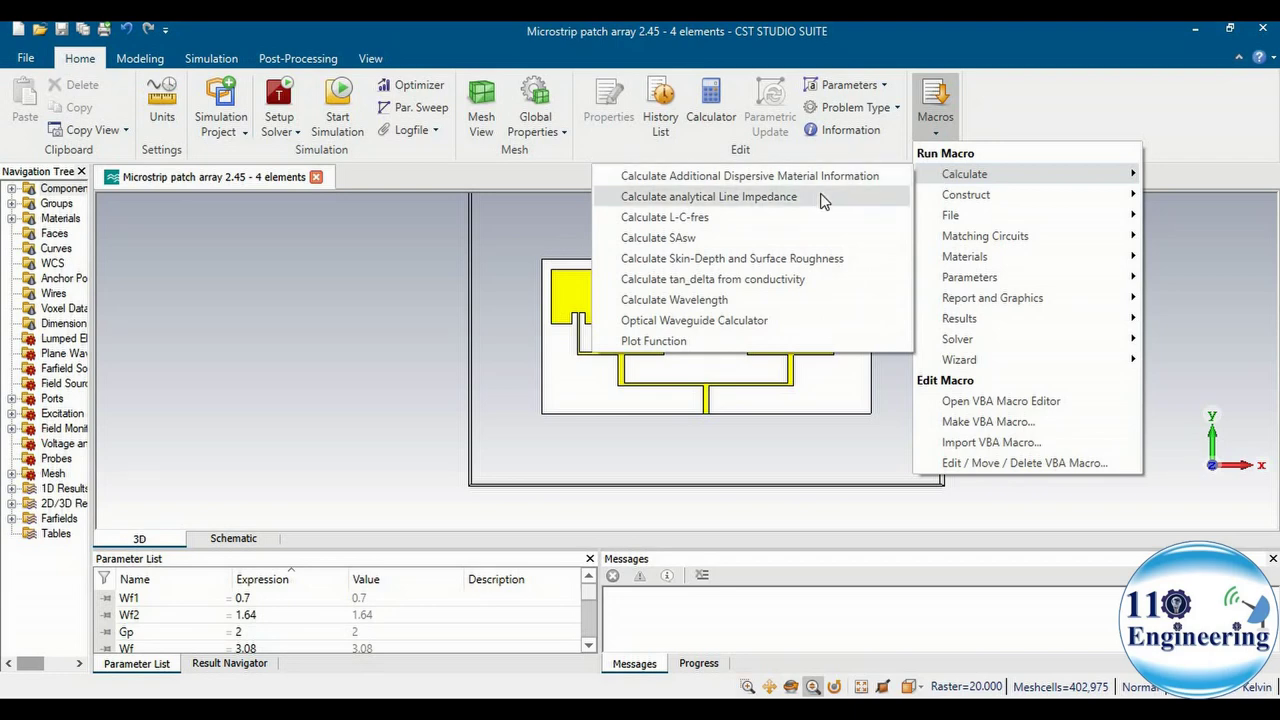
{"action": "left_click", "coordinate": [755, 200]}
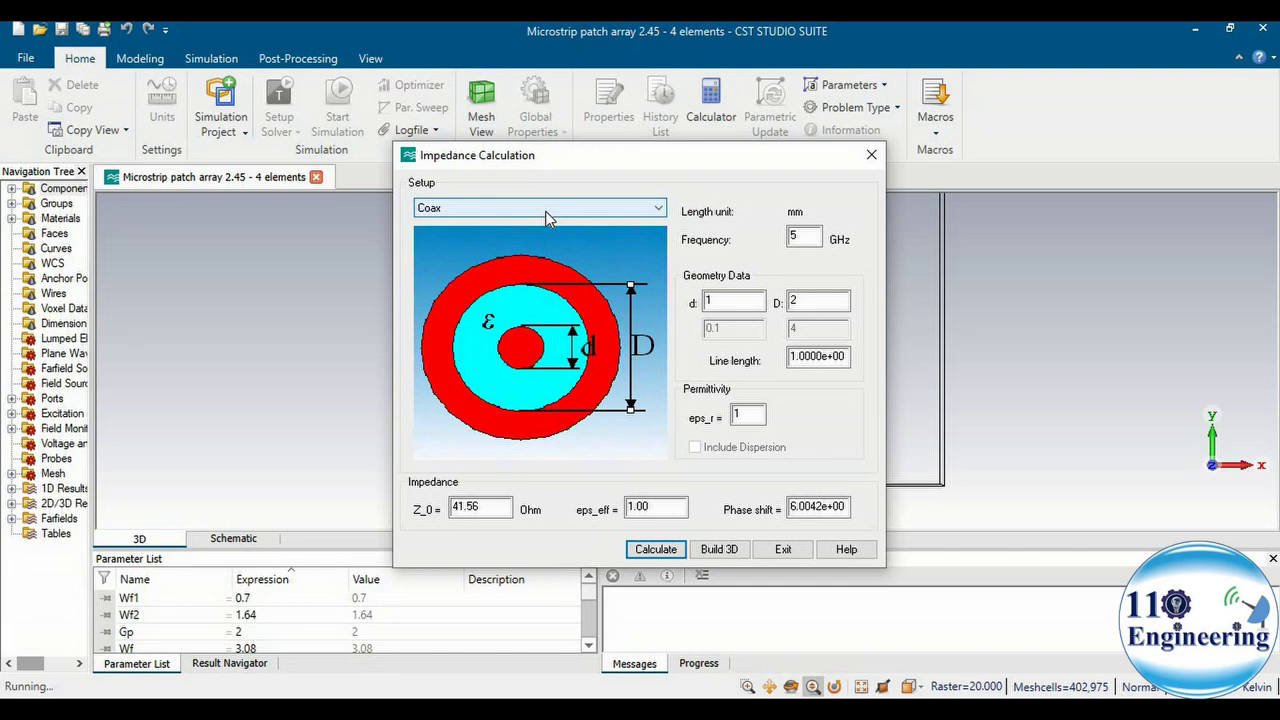
- Change the Impedance Calculation line type from Coax to Thin Microstrip
{"action": "left_click", "coordinate": [545, 211]}
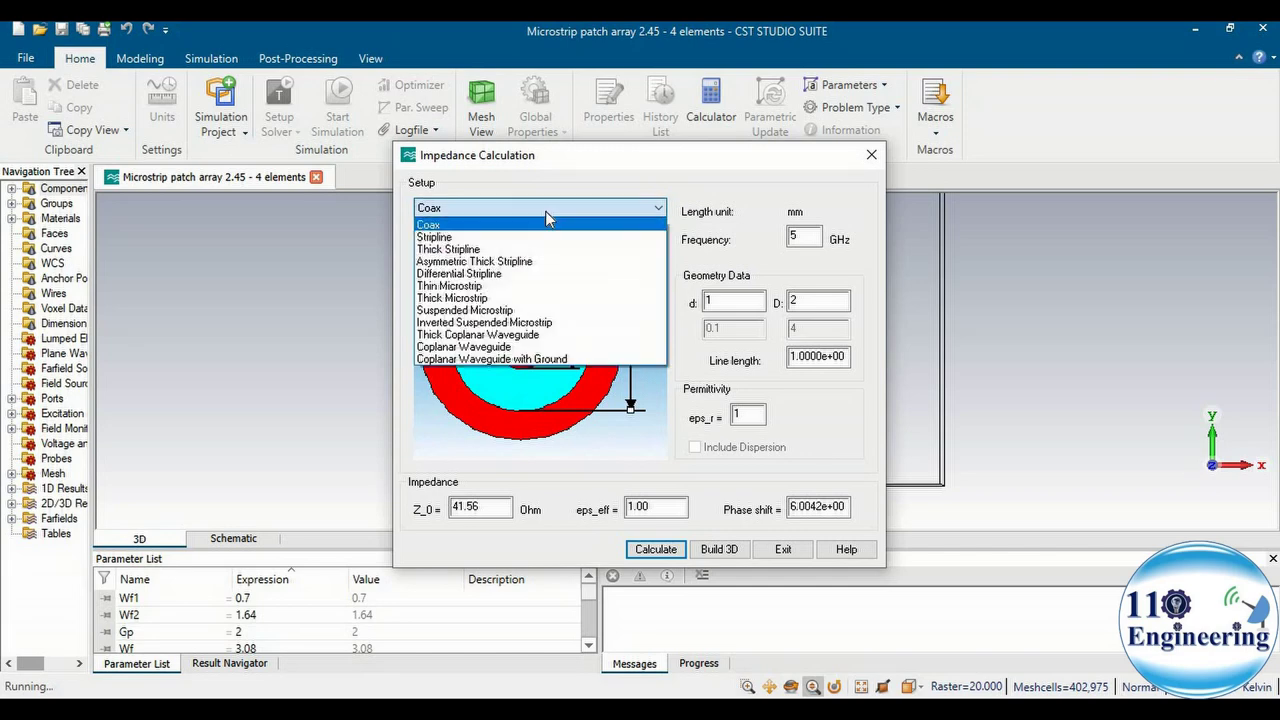
{"action": "left_click", "coordinate": [476, 287]}
{"action": "left_click", "coordinate": [724, 300]}
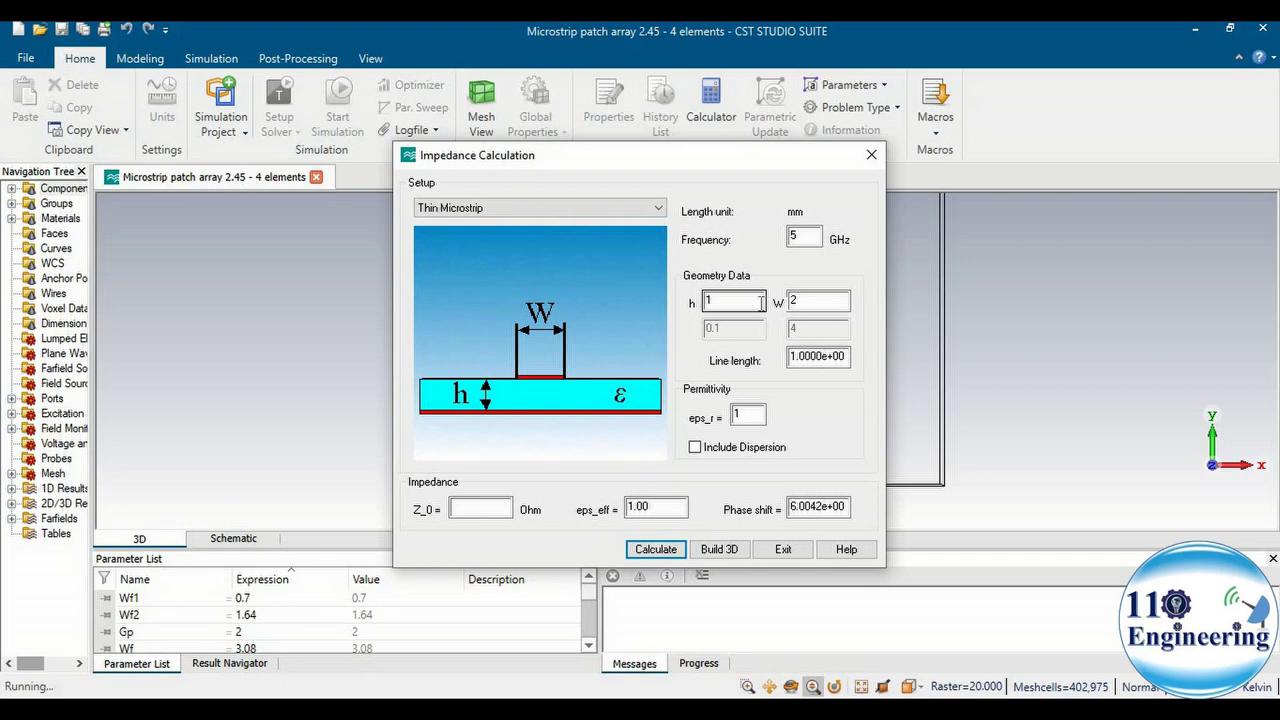
- Set the calculator frequency to 2.45 GHz and substrate height h to 1.6 mm
{"action": "double_click", "coordinate": [800, 237]}
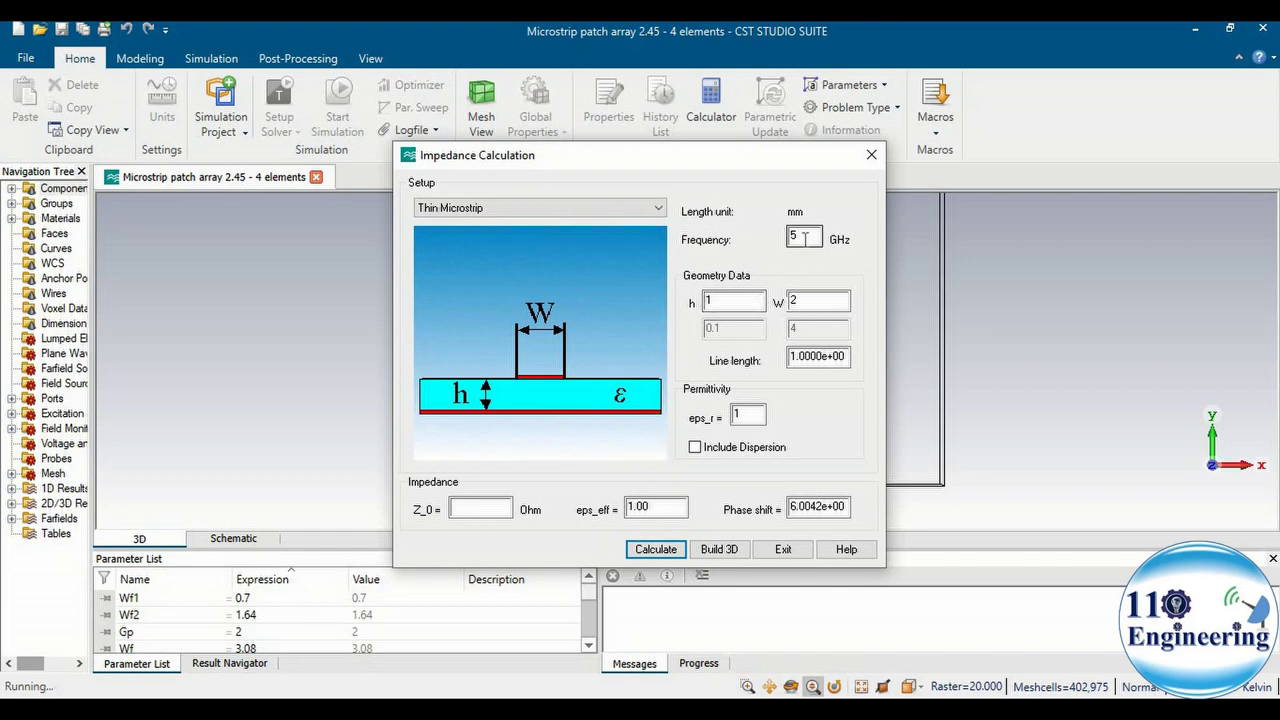
{"action": "type", "text": "2.45"}
{"action": "left_click", "coordinate": [743, 294]}
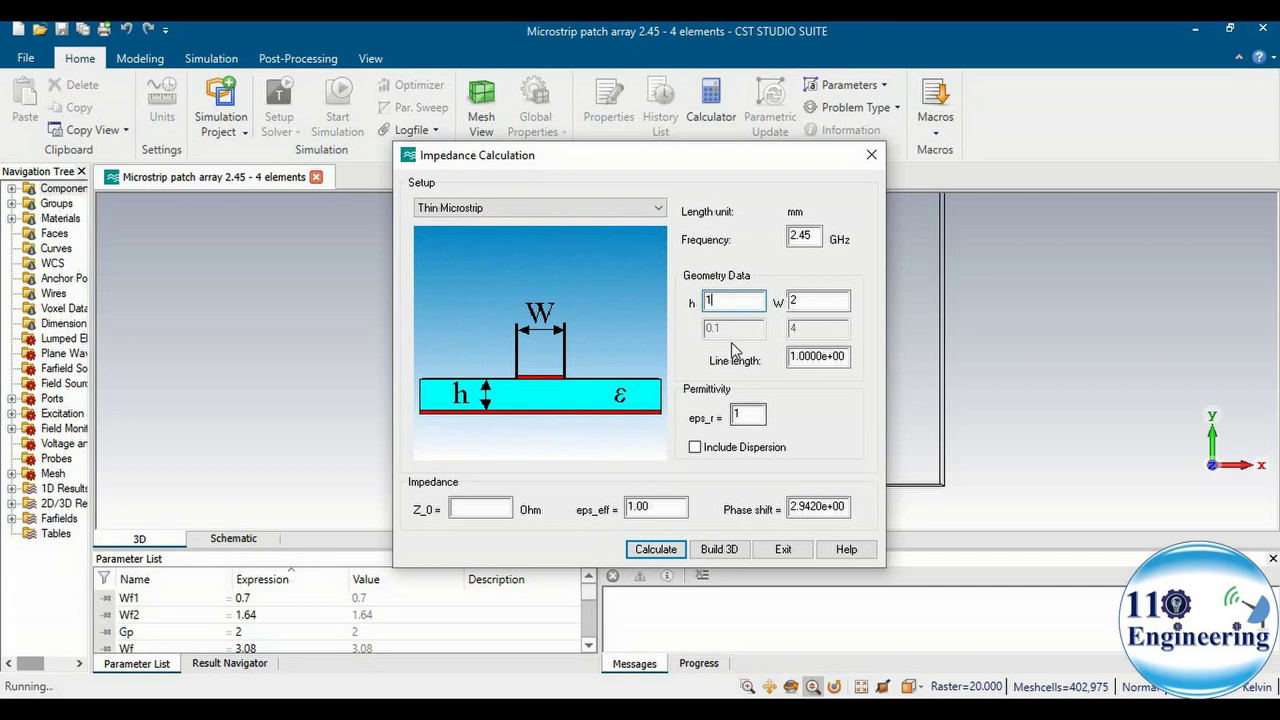
{"action": "left_click_drag", "start_coordinate": [750, 148], "coordinate": [936, 137]}
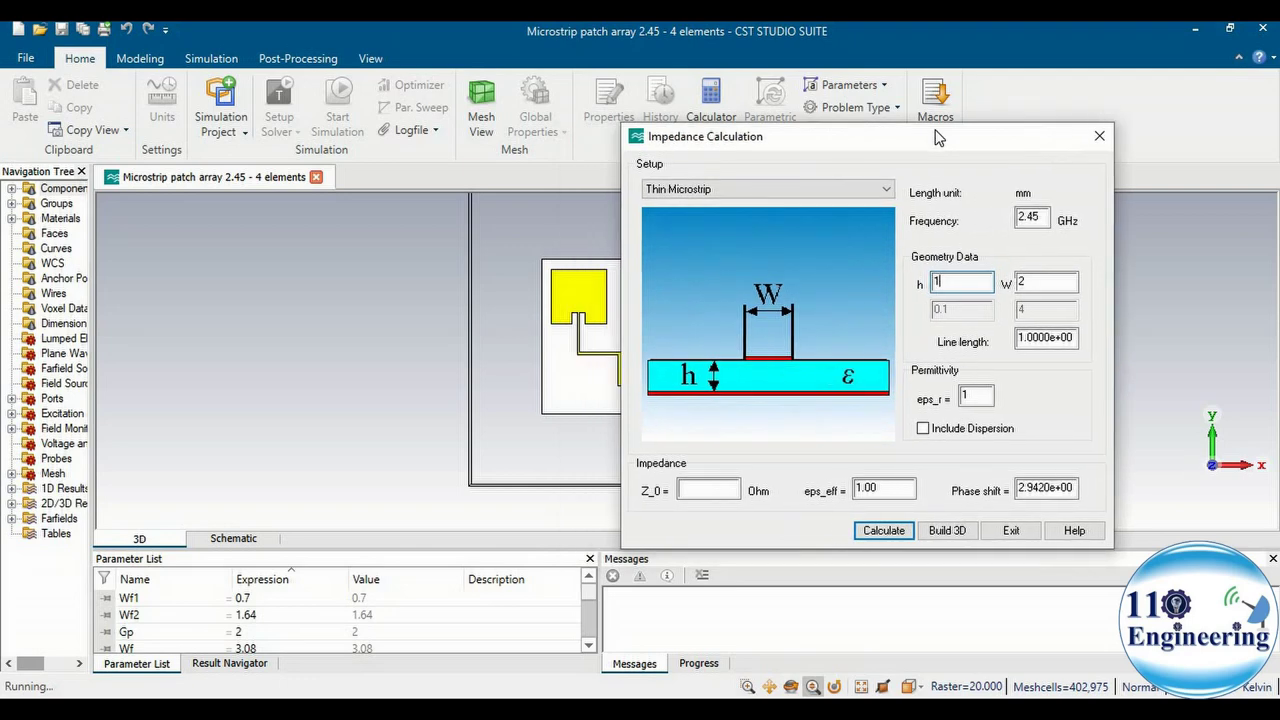
{"action": "type", "text": "6"}
- Enter permittivity 4.4 and strip width 2 mm, and calculate Z_0 = 63.56 Ω
{"action": "left_click", "coordinate": [976, 398]}
{"action": "double_click", "coordinate": [963, 398]}
{"action": "type", "text": "4.4"}
{"action": "left_click", "coordinate": [1022, 284]}
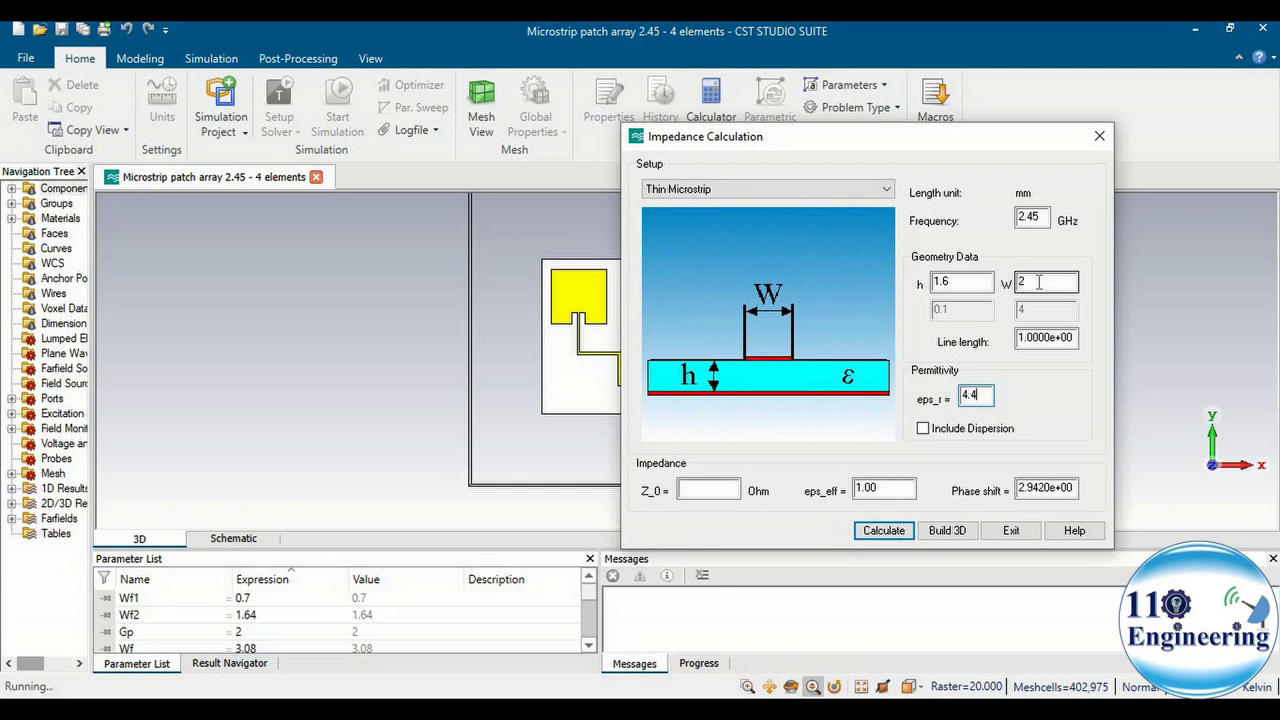
{"action": "double_click", "coordinate": [1022, 283]}
{"action": "type", "text": "2"}
{"action": "double_click", "coordinate": [1024, 283]}
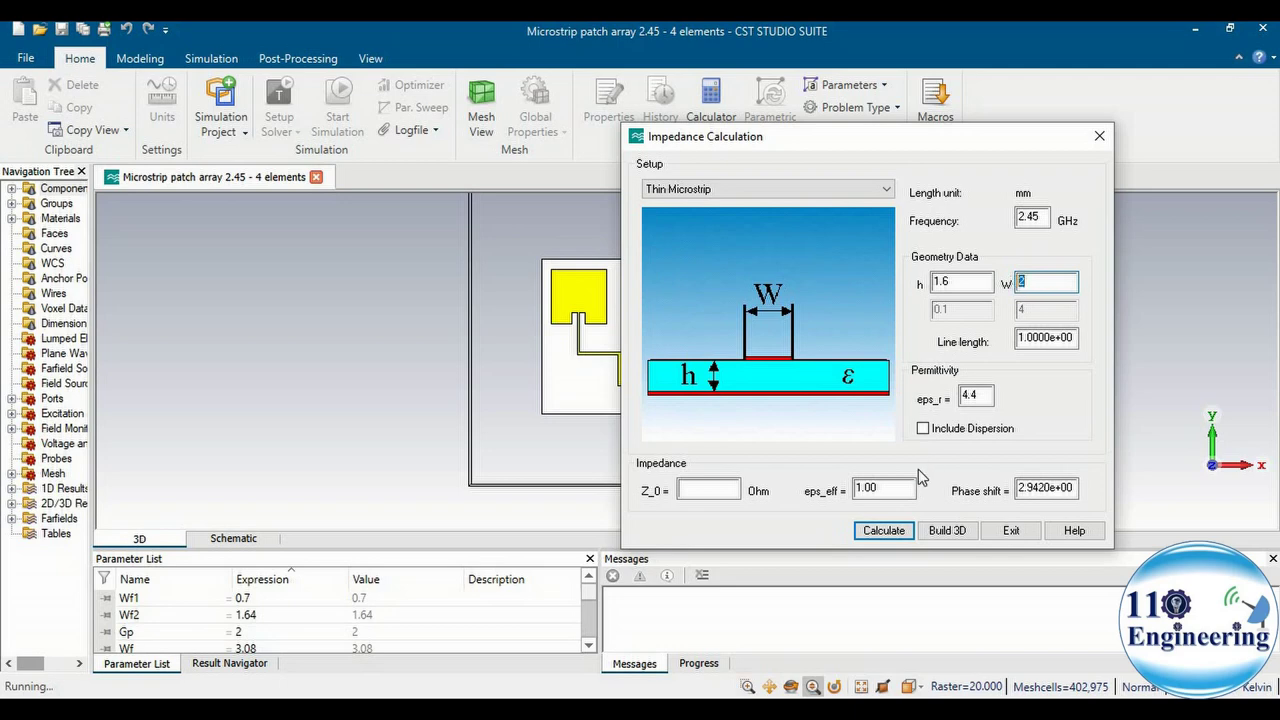
{"action": "left_click", "coordinate": [885, 531]}
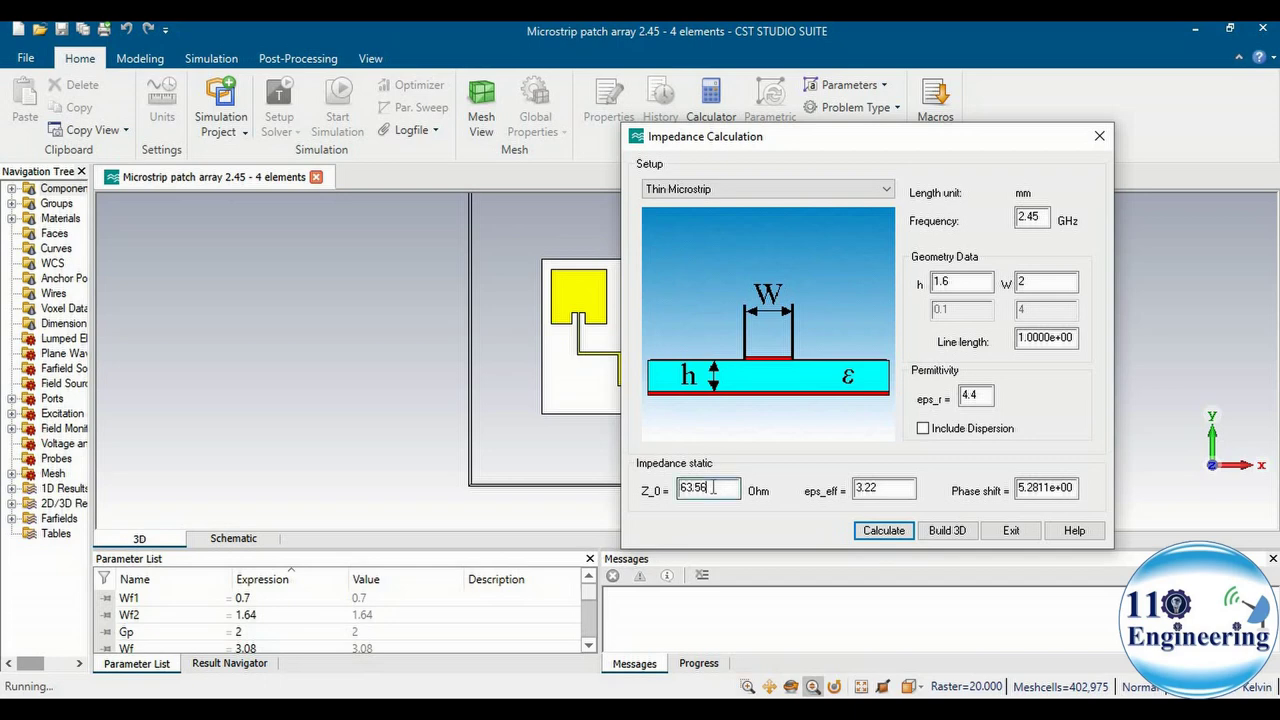
- Highlight the 63.56 Ω result, move the calculator further right, and select the W value
{"action": "left_click_drag", "start_coordinate": [715, 488], "coordinate": [677, 488]}
{"action": "left_click_drag", "start_coordinate": [906, 146], "coordinate": [970, 145]}
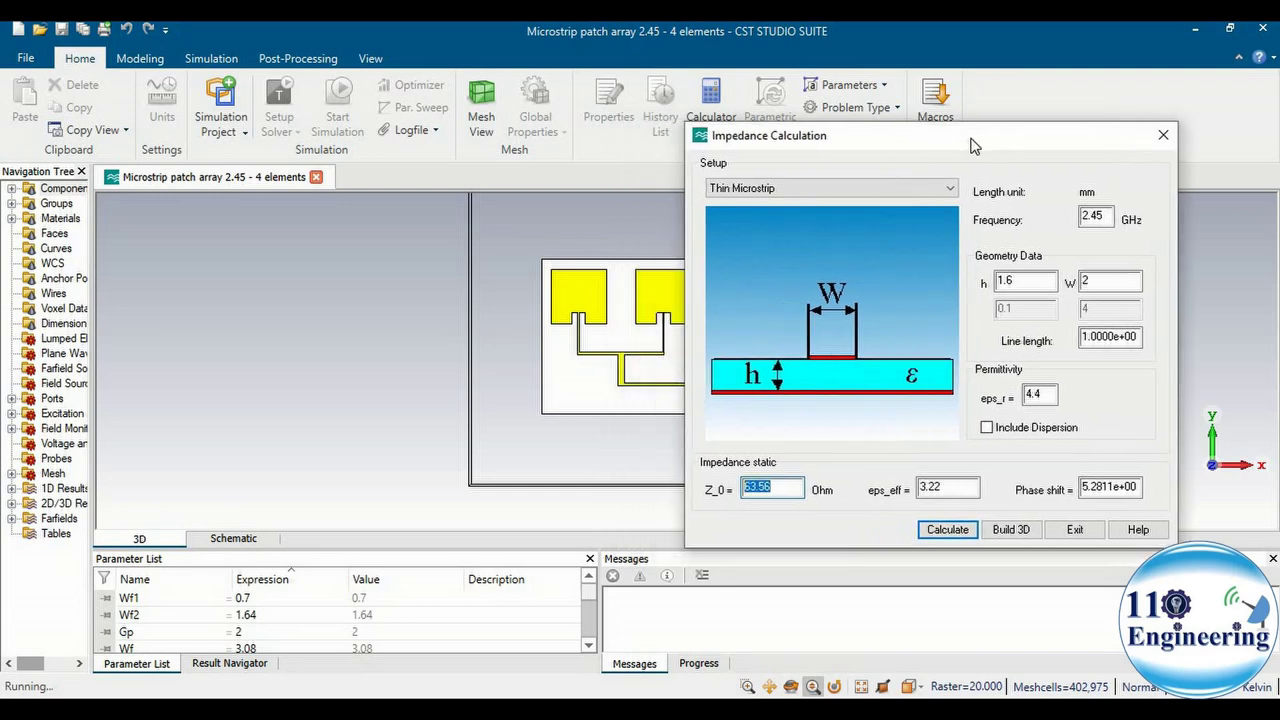
{"action": "left_click", "coordinate": [1090, 282]}
{"action": "left_click_drag", "start_coordinate": [1073, 283], "coordinate": [1092, 283]}
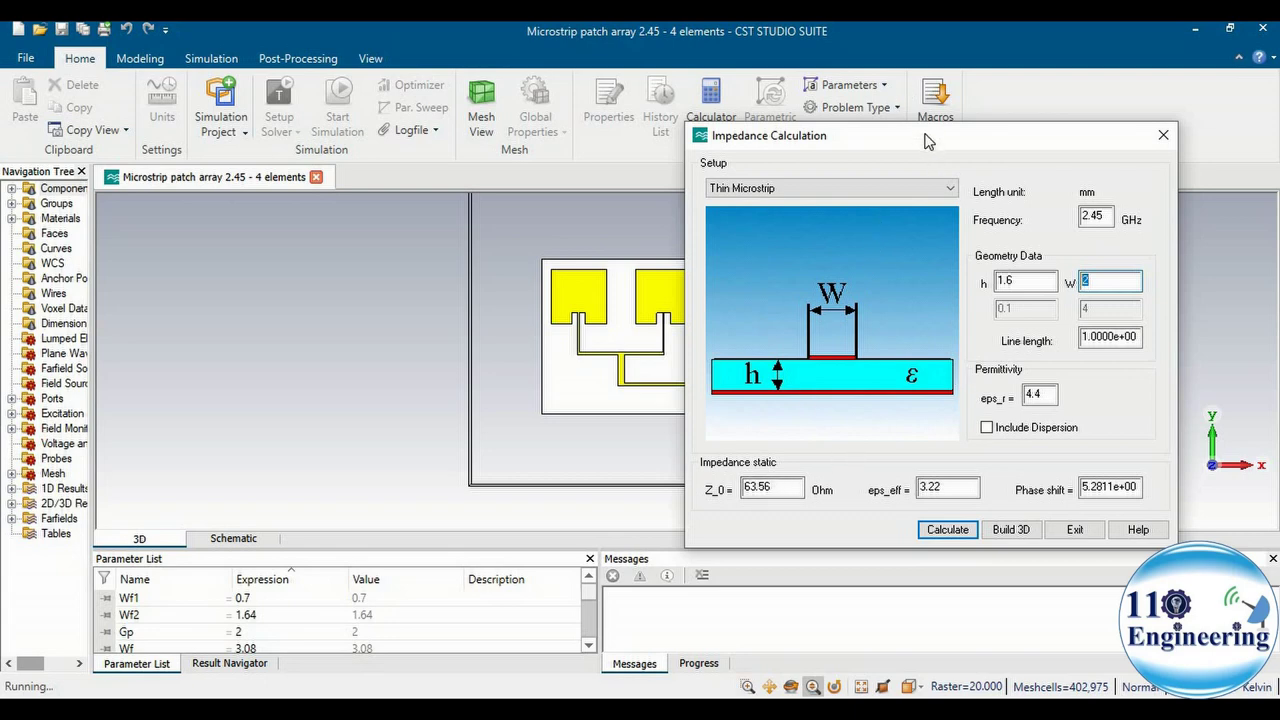
{"action": "left_click_drag", "start_coordinate": [938, 141], "coordinate": [1019, 142]}
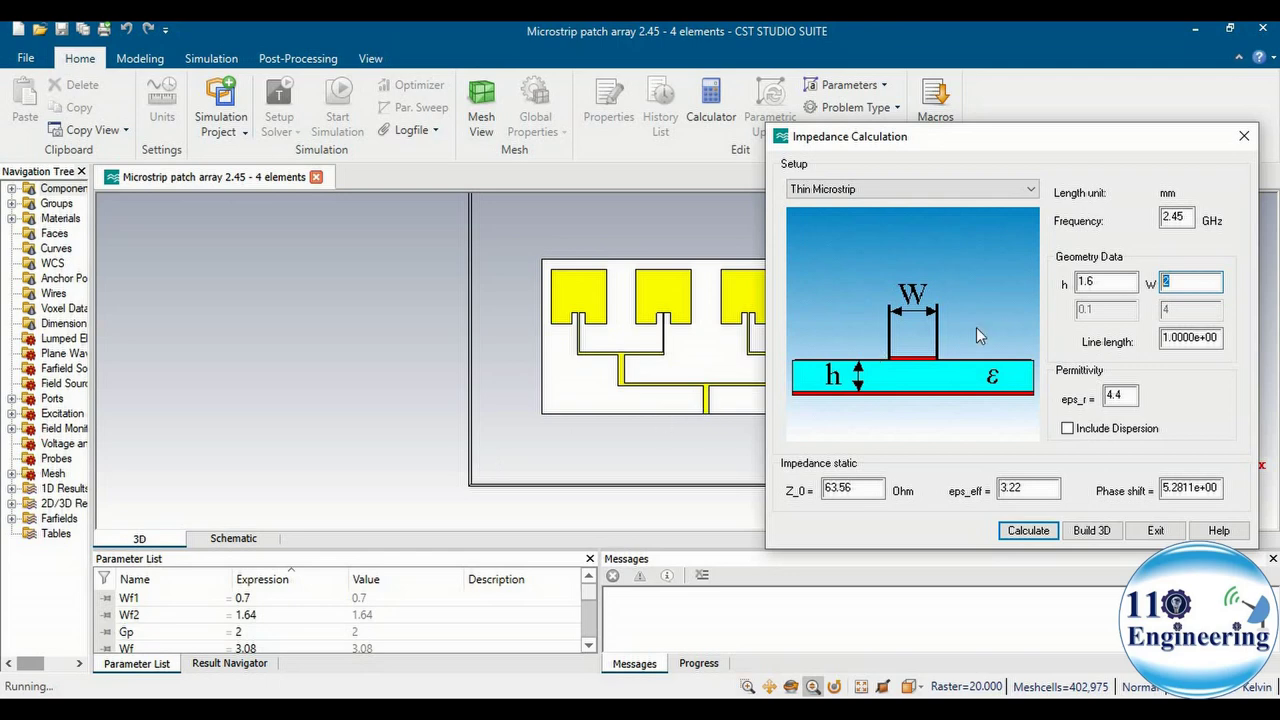
- Calculate 50.03 Ω for a 3.08 mm strip, then enter 1.64 mm as the next width
{"action": "left_click", "coordinate": [1163, 282]}
{"action": "left_click", "coordinate": [1030, 531]}
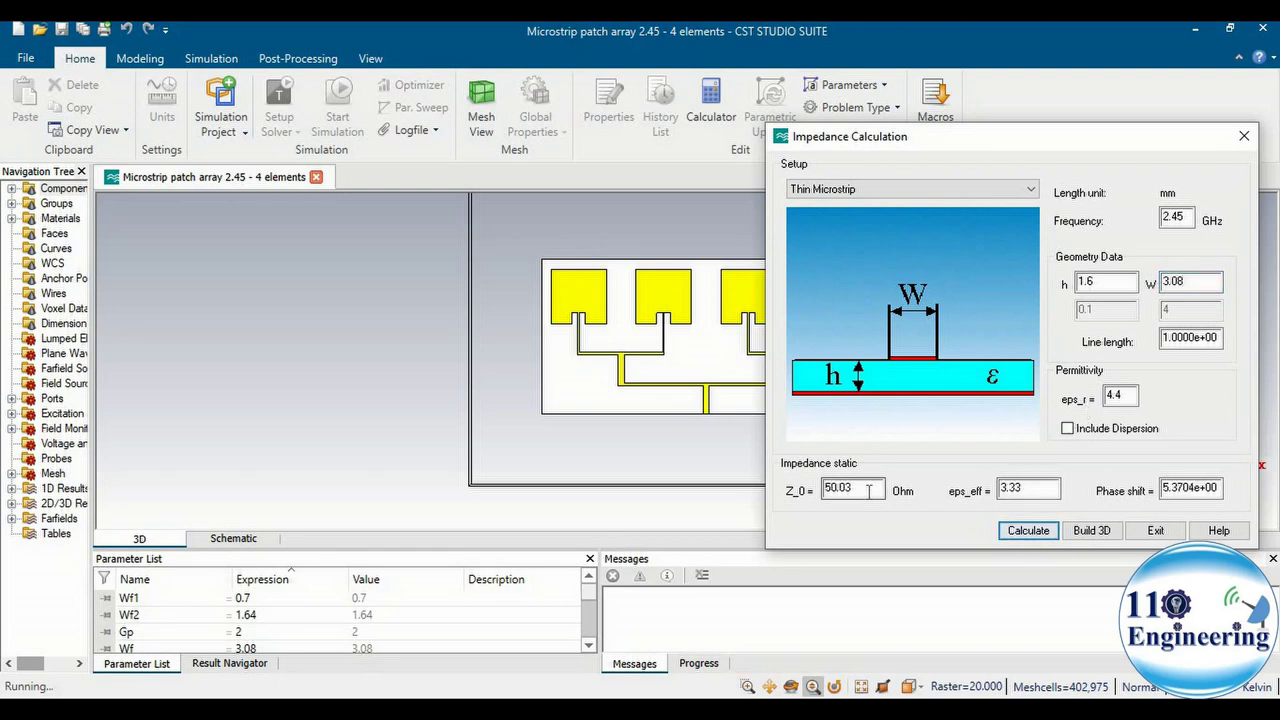
{"action": "left_click_drag", "start_coordinate": [869, 489], "coordinate": [830, 489]}
{"action": "left_click_drag", "start_coordinate": [1194, 281], "coordinate": [1150, 290]}
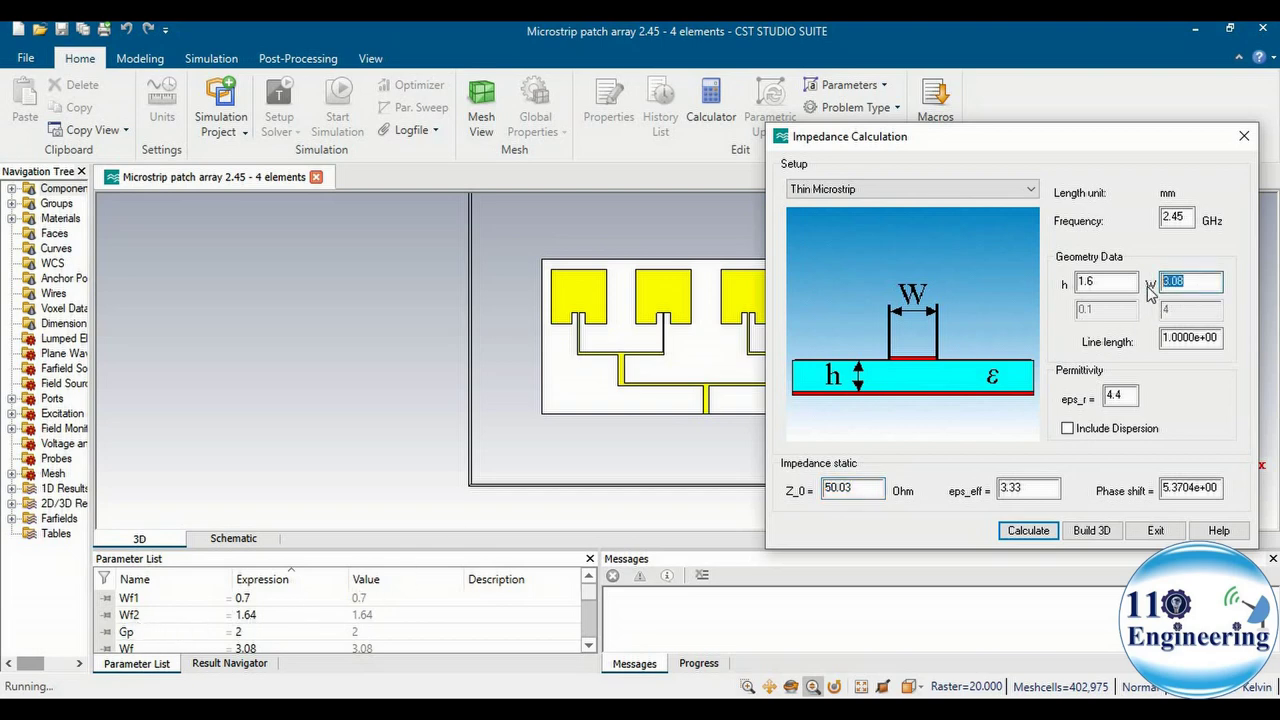
{"action": "type", "text": "1.64"}
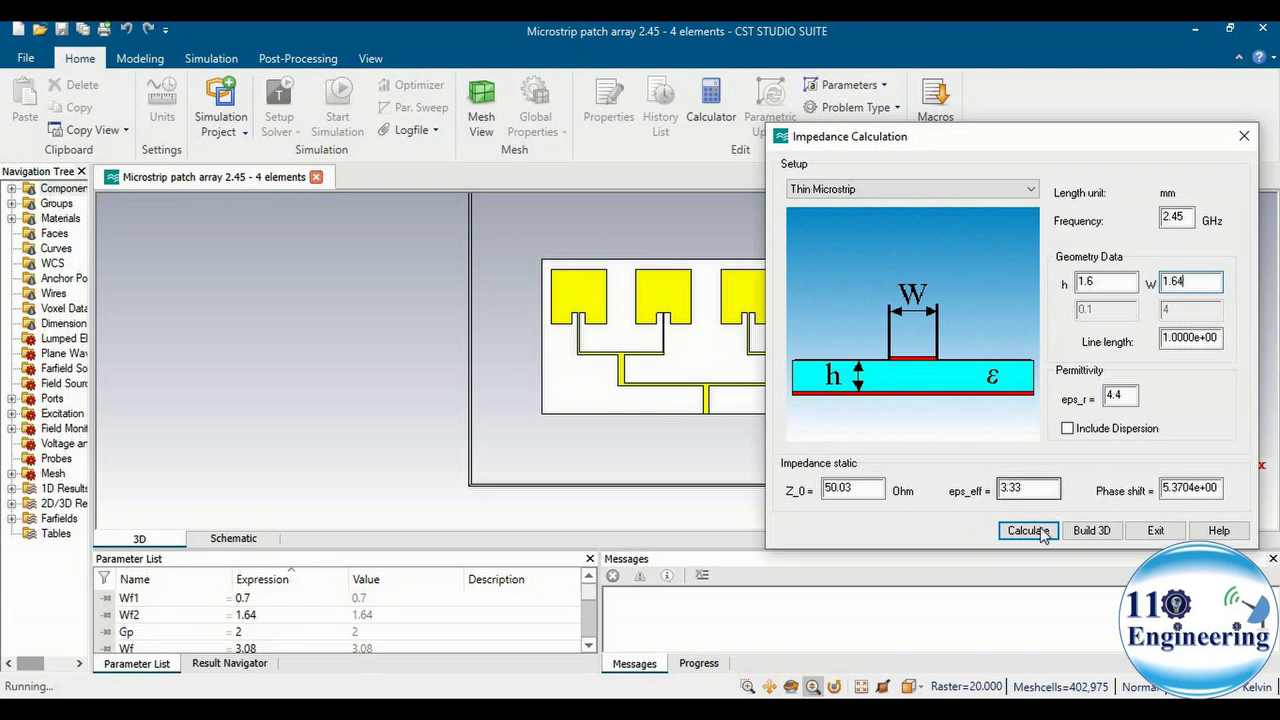
- Calculate the 1.64 mm strip's impedance and highlight the 70.02 Ω result
{"action": "left_click", "coordinate": [1040, 528]}
{"action": "left_click", "coordinate": [850, 488]}
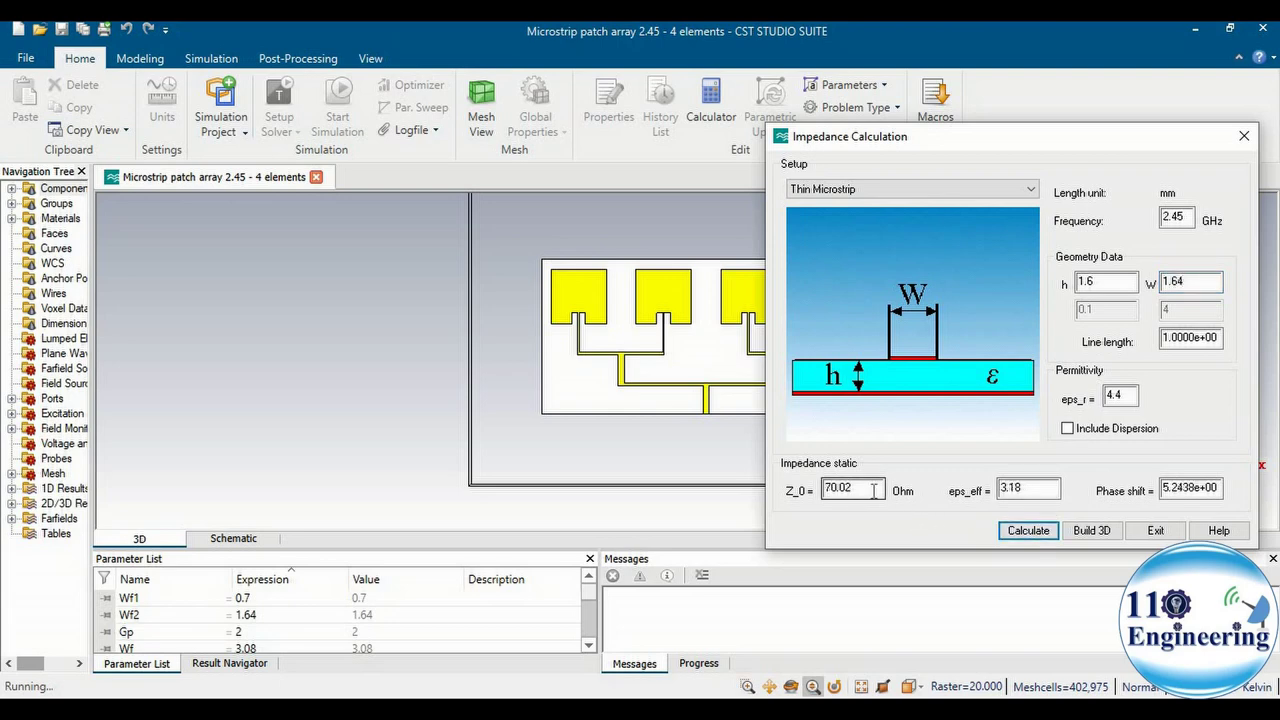
{"action": "mouse_move", "coordinate": [852, 488]}
{"action": "left_mouse_down"}
{"action": "mouse_move", "coordinate": [822, 488]}
{"action": "mouse_move", "coordinate": [839, 488]}
{"action": "left_mouse_up"}
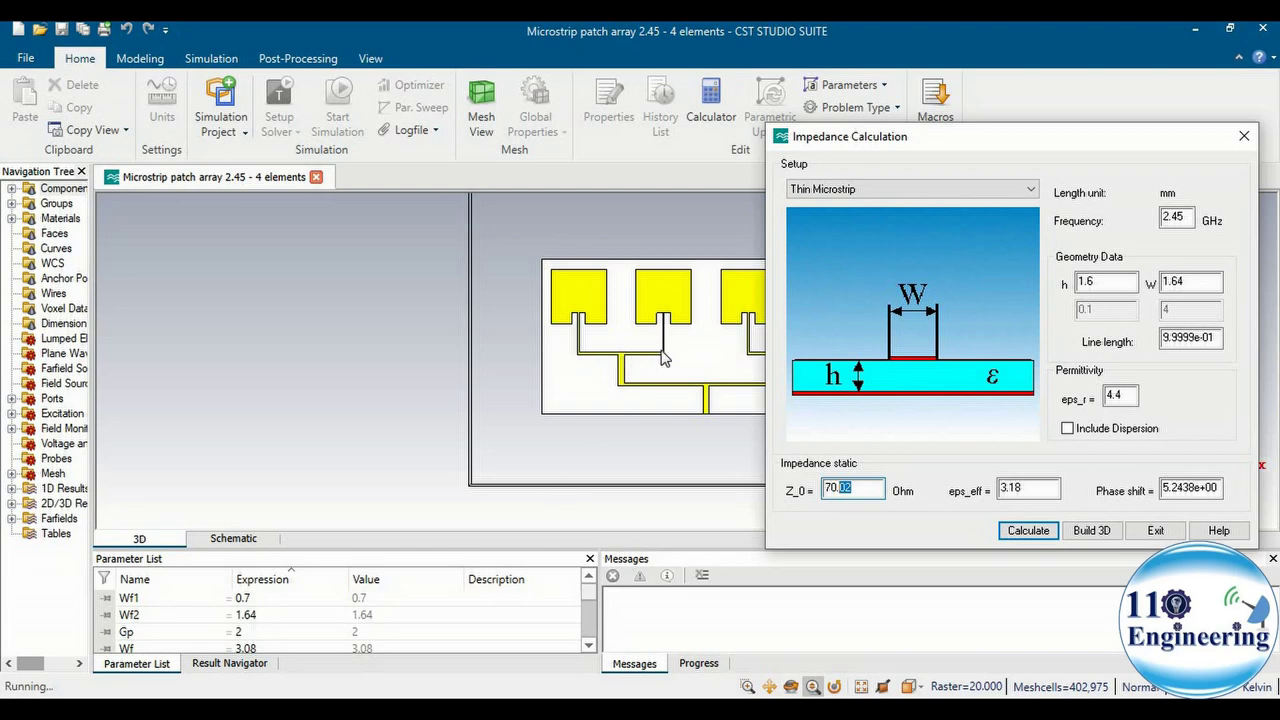
- Change the strip width to 0.7 mm and calculate Z_0 = 100.20 Ω
{"action": "left_click_drag", "start_coordinate": [1196, 282], "coordinate": [1145, 288]}
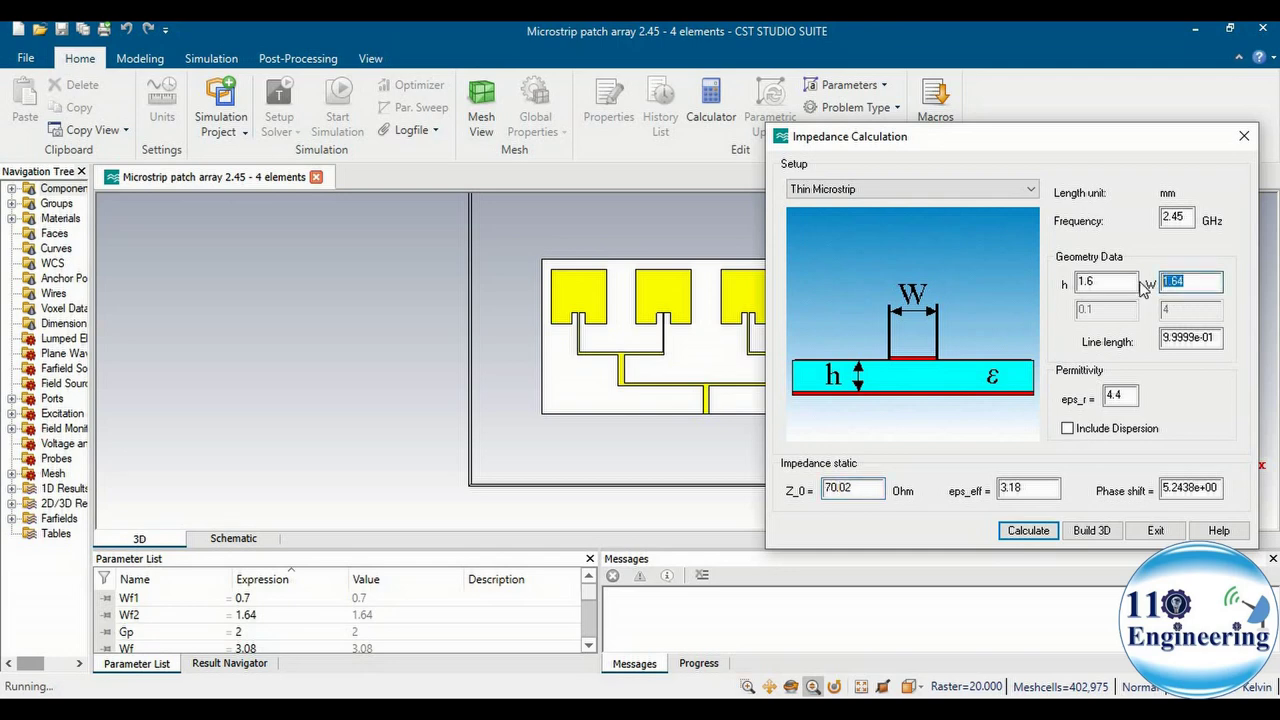
{"action": "type", "text": "0.7"}
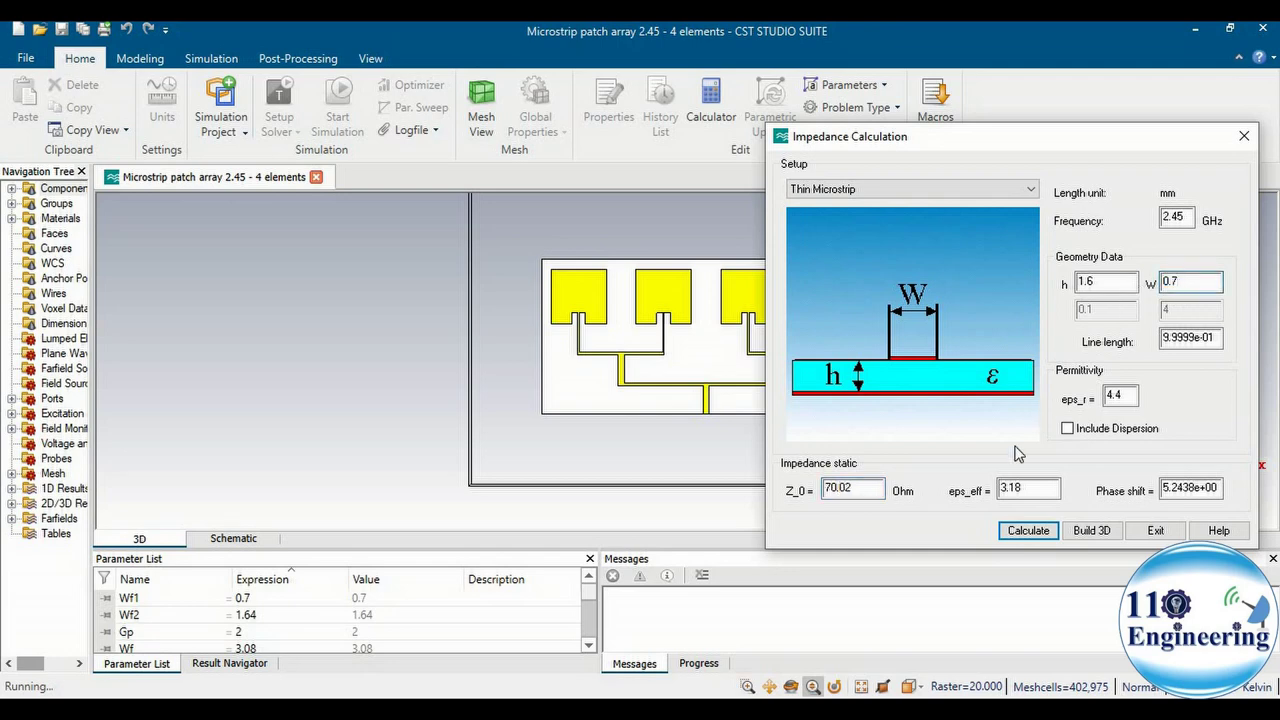
{"action": "left_click", "coordinate": [1020, 530]}
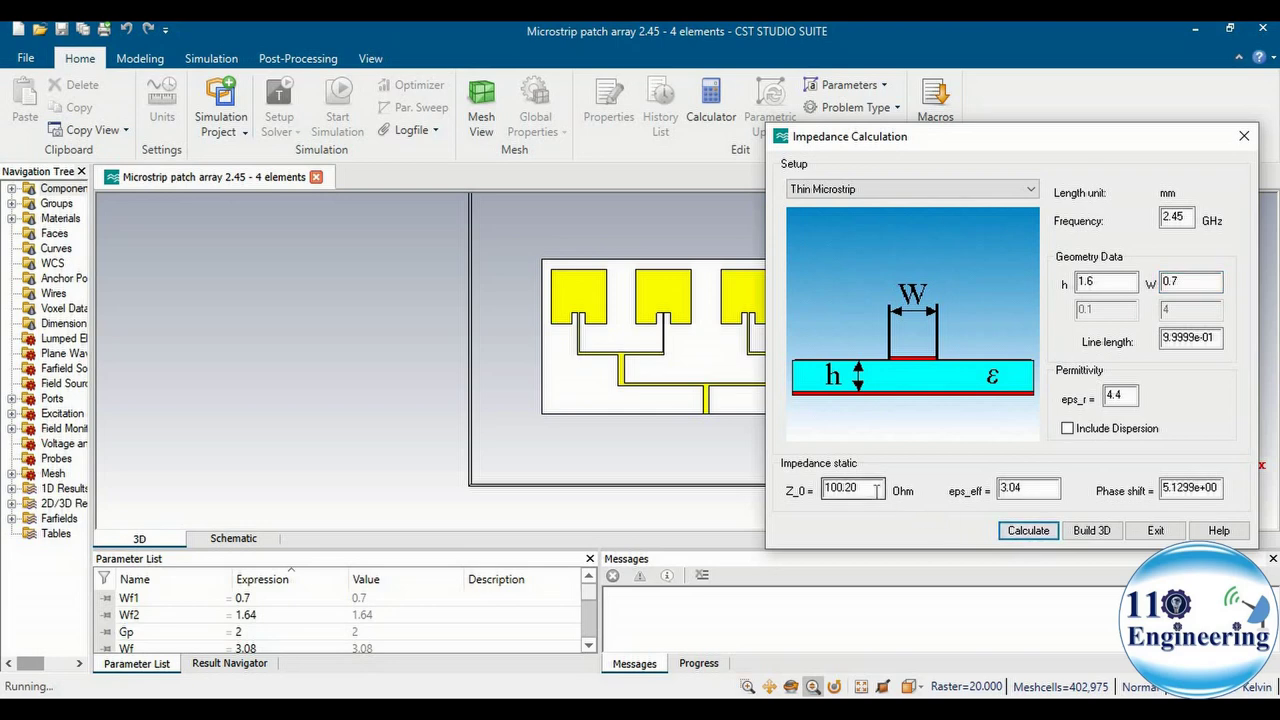
{"action": "left_click_drag", "start_coordinate": [858, 489], "coordinate": [813, 489]}
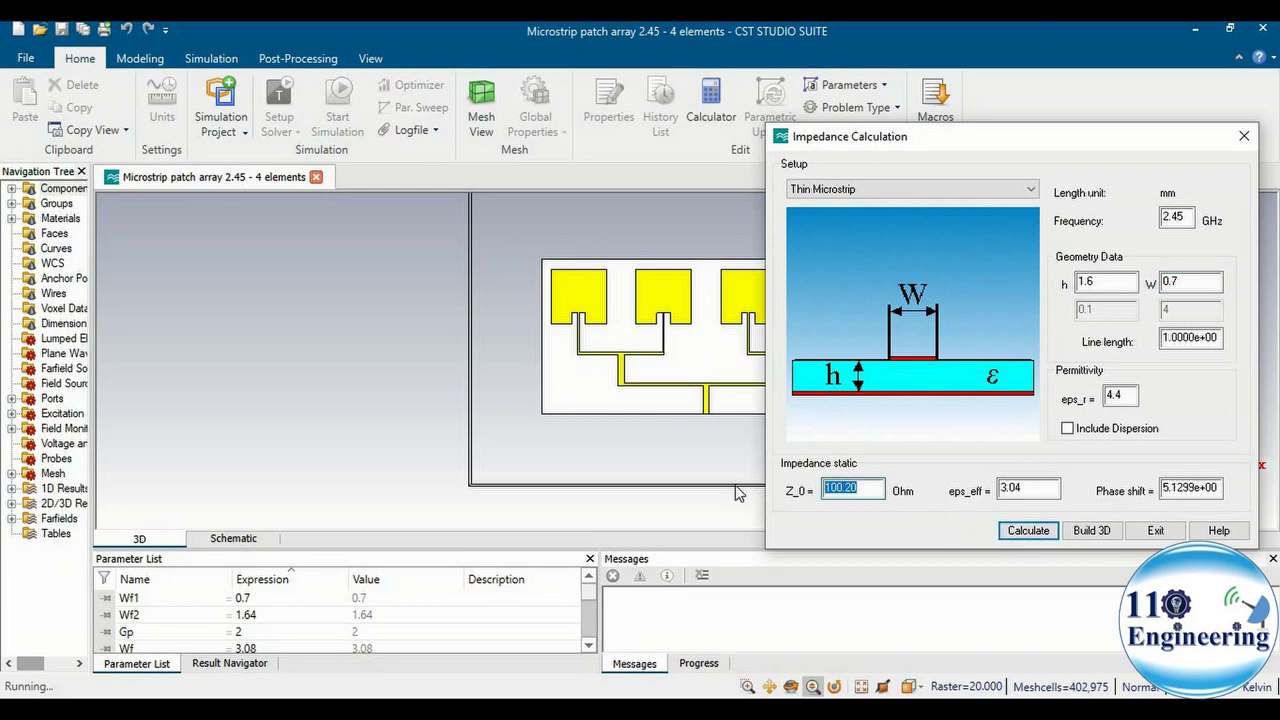